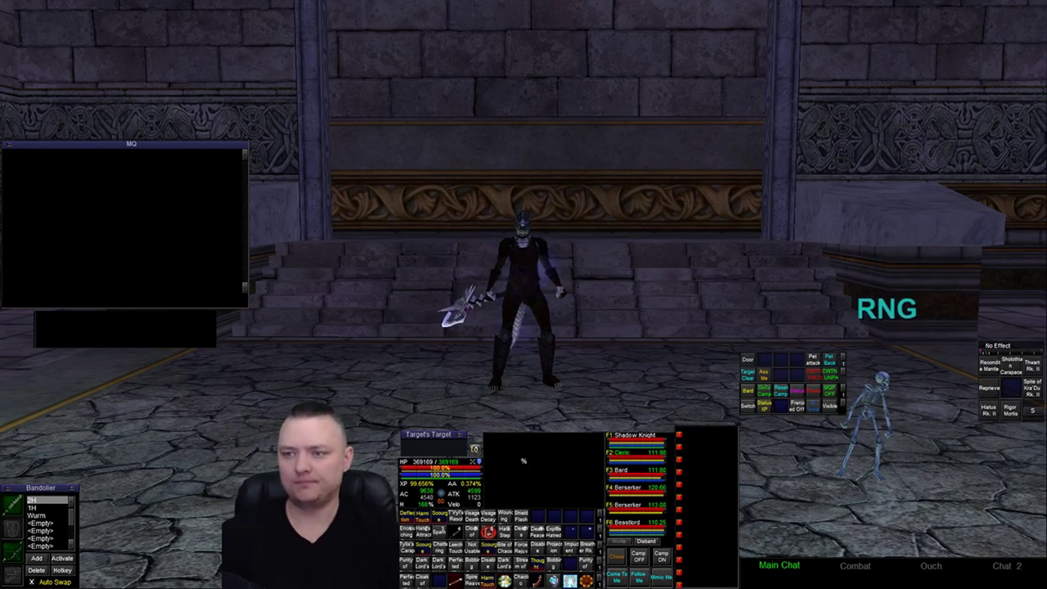
Load the MQ2Eskay plugin with /plugin mq2eskay load and scroll up through the MQ log
type("/plugin mq2")
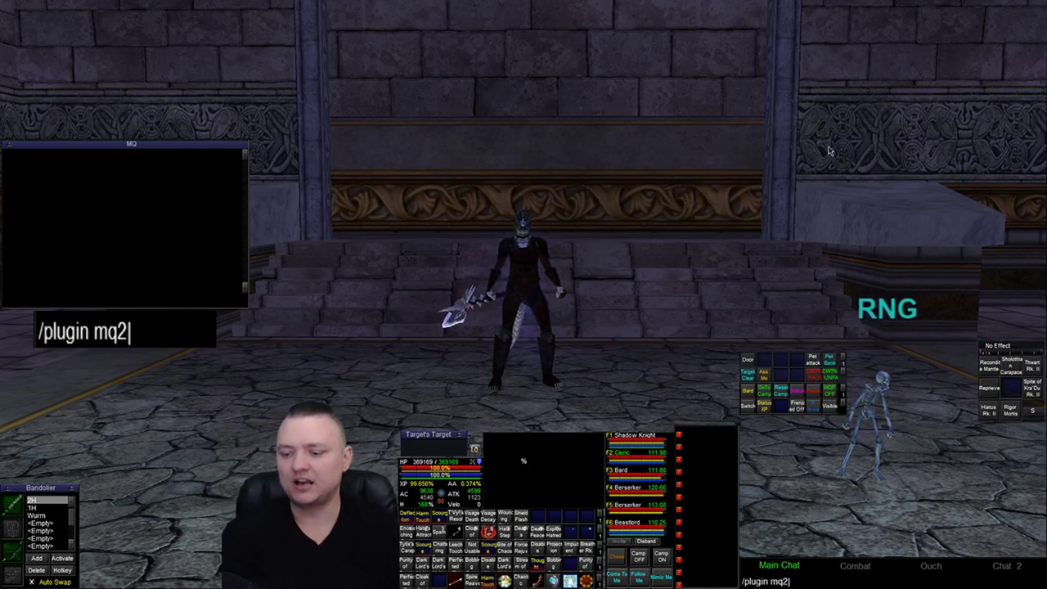
type("eskay load")
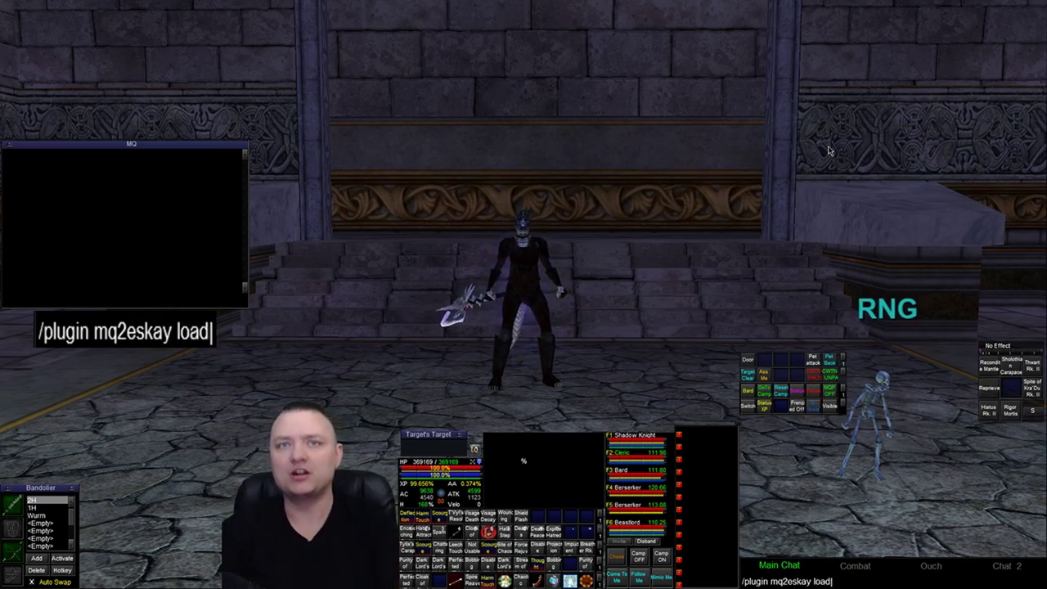
key("Return")
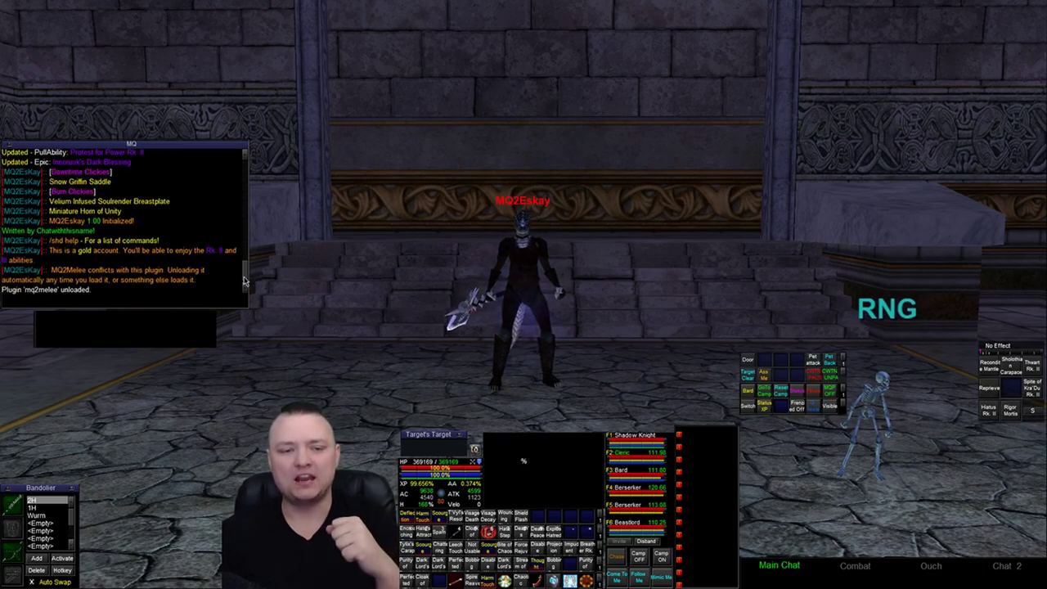
left_click_drag(244, 281, 244, 157)
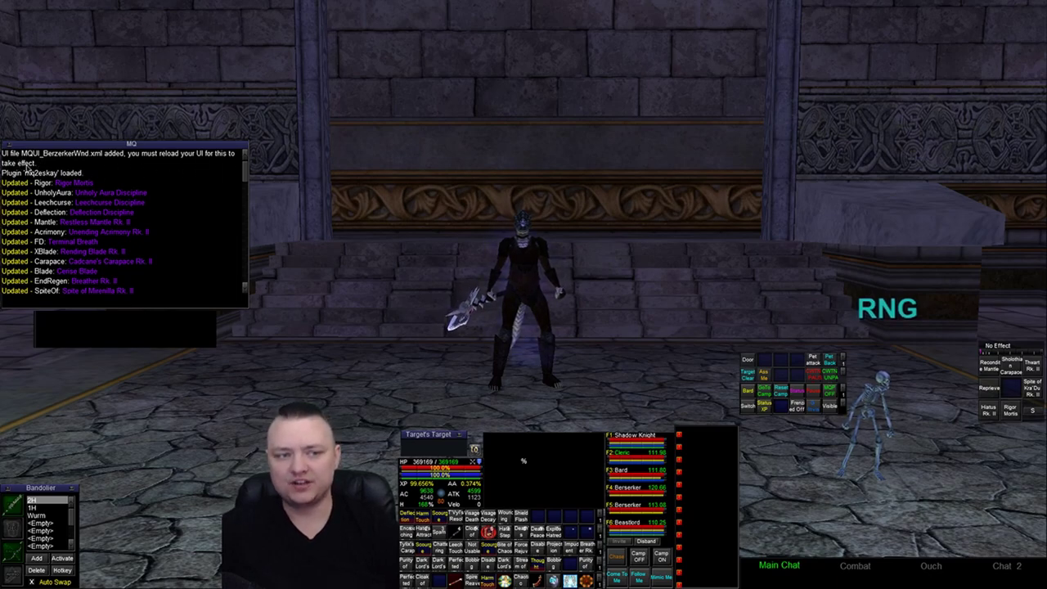
Scroll the MQ log back down and run /shd show to request the plugin window
left_click_drag(243, 168, 244, 283)
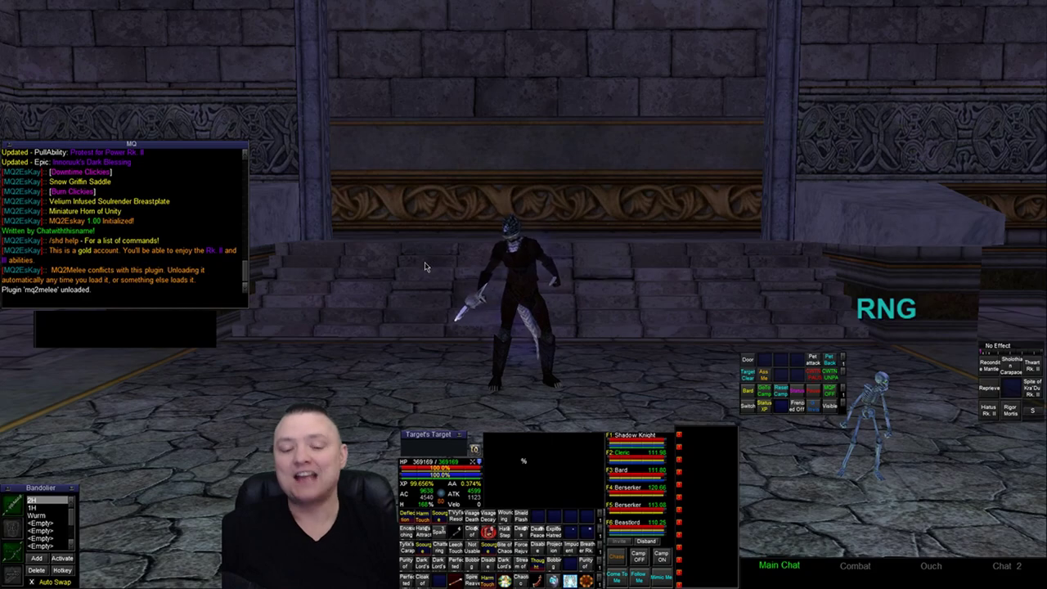
type("/shd show")
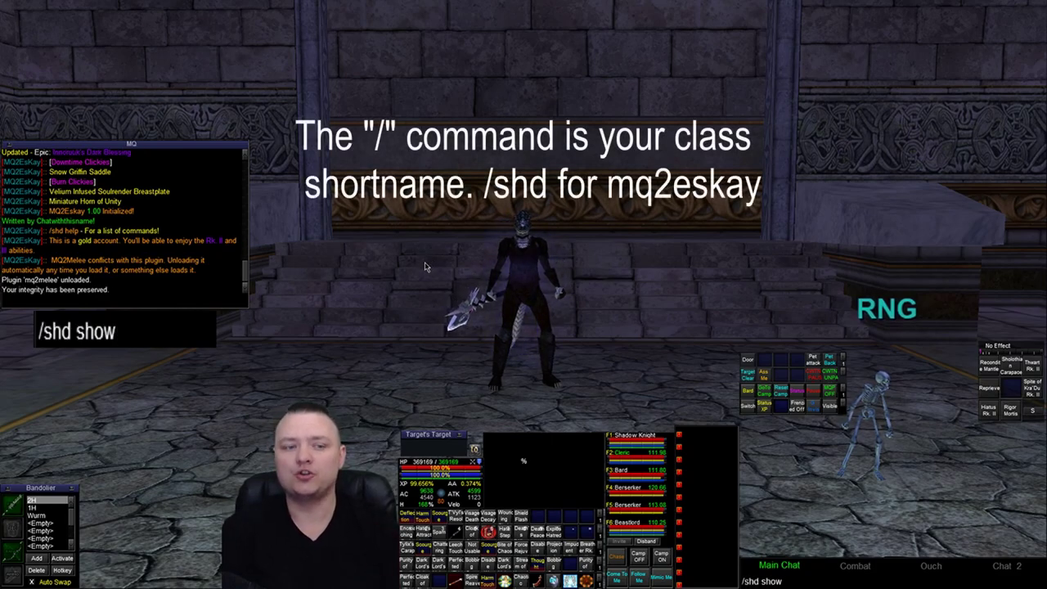
key("Return")
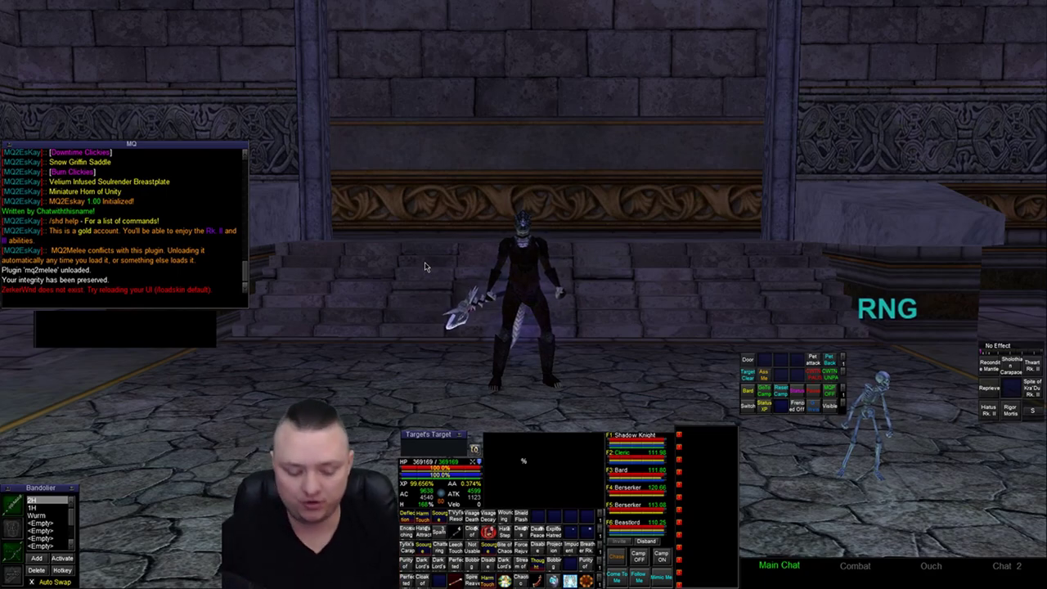
Reload the UI with /reload and position the new MQ2Eskay window at the screen centre
type("/reload")
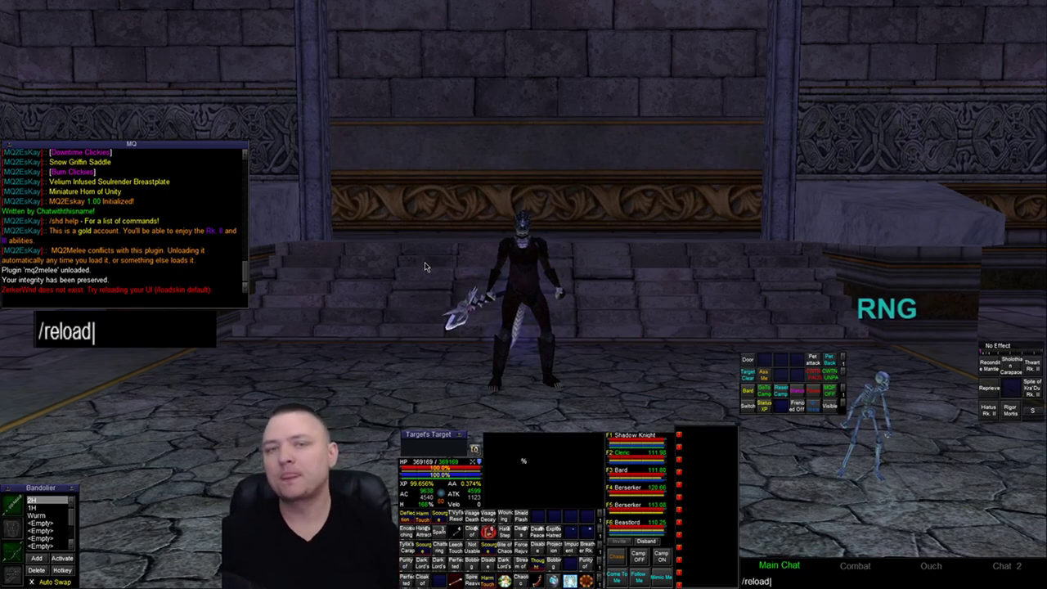
key("Return")
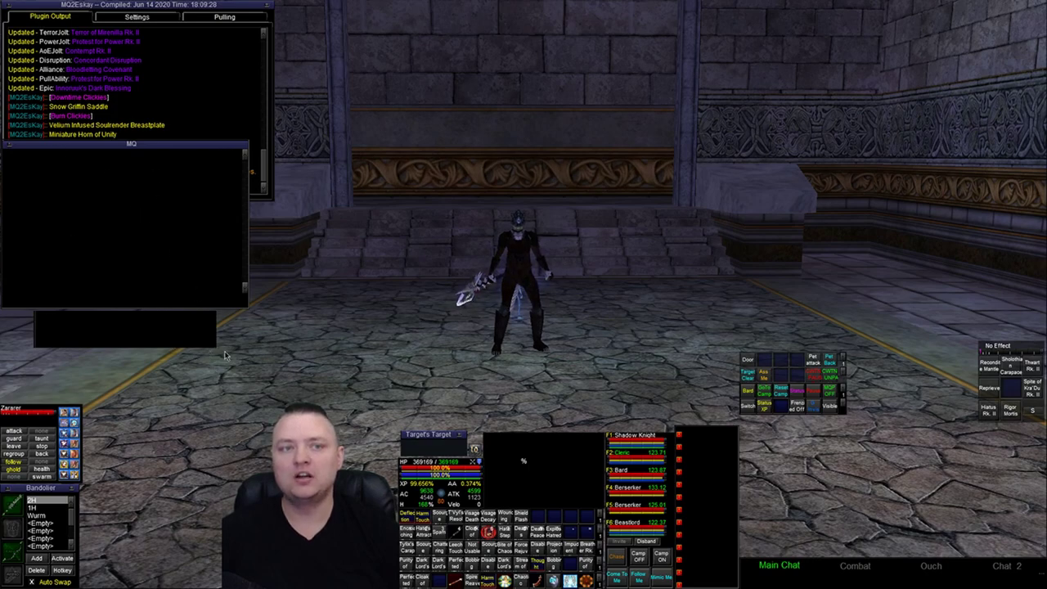
left_click_drag(146, 5, 516, 80)
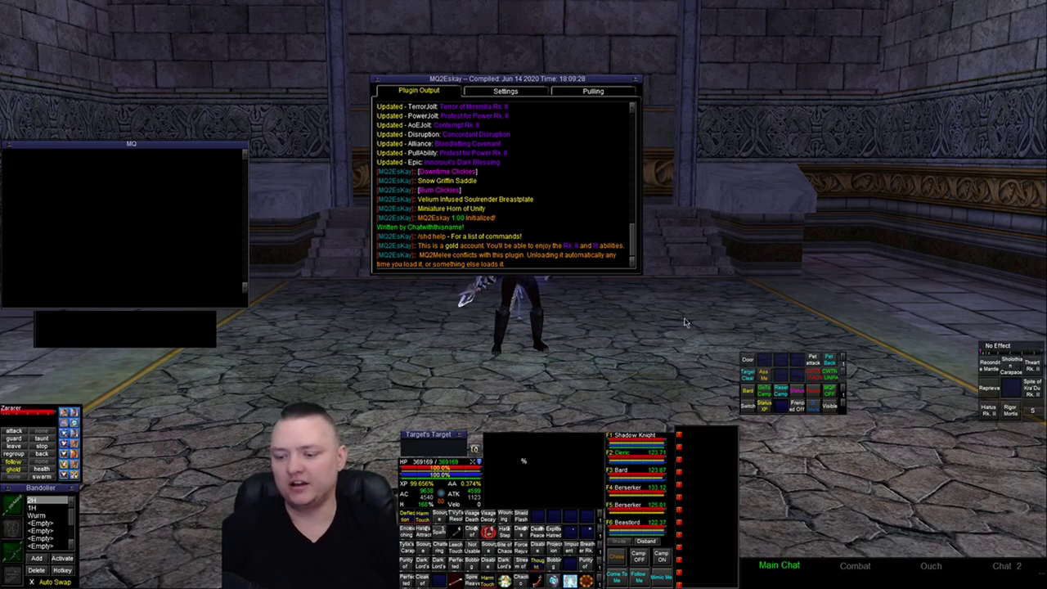
Unload and reload MQ2Eskay, then shift its window higher and toward the right side
type("lugin mq2eskay")
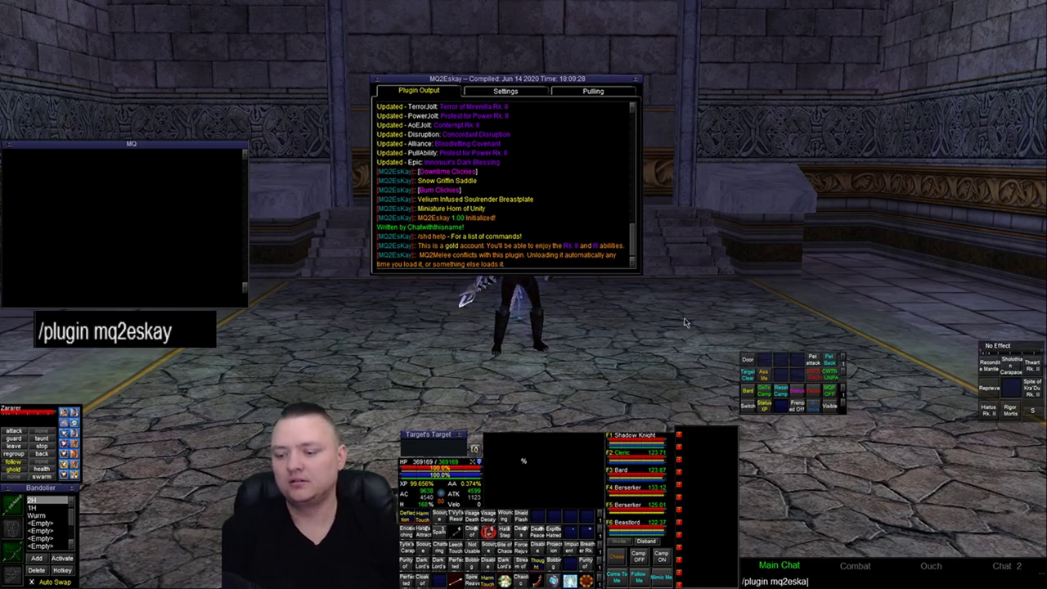
type(" unload")
key("Return")
key("Up")
key("BackSpace")
key("BackSpace")
key("BackSpace")
key("BackSpace")
key("BackSpace")
key("BackSpace")
key("BackSpace")
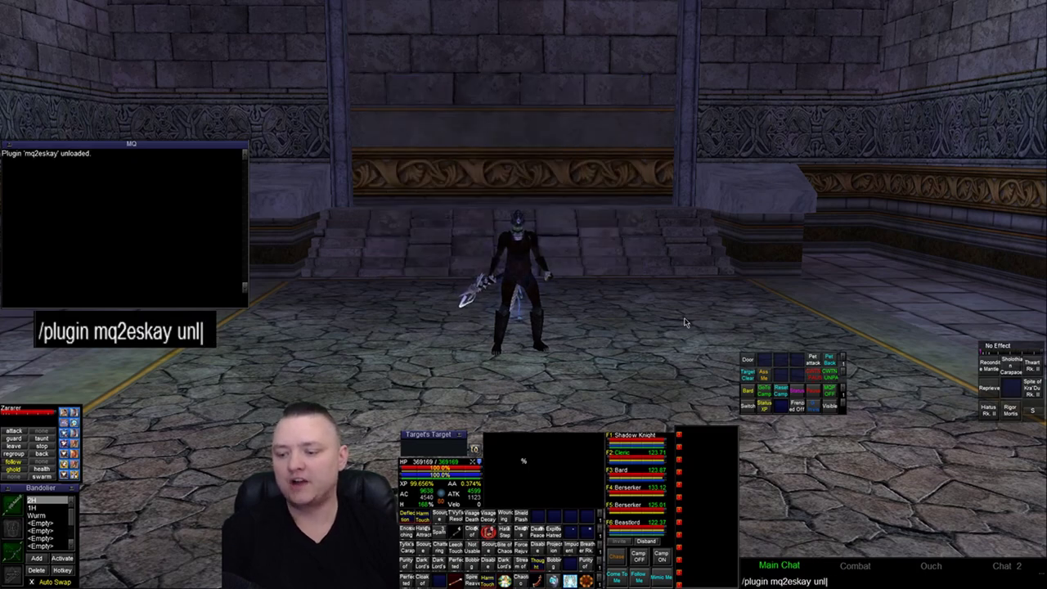
key("Return")
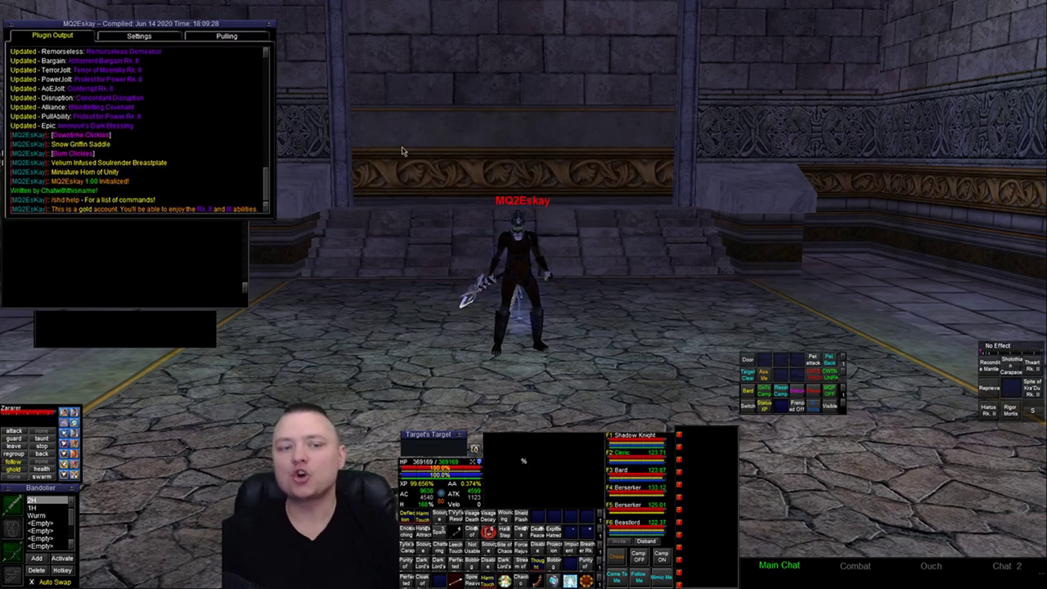
left_click_drag(207, 22, 441, 66)
left_click_drag(862, 85, 877, 97)
Unload and reload the plugin again and place its window at the top-right
key("Up")
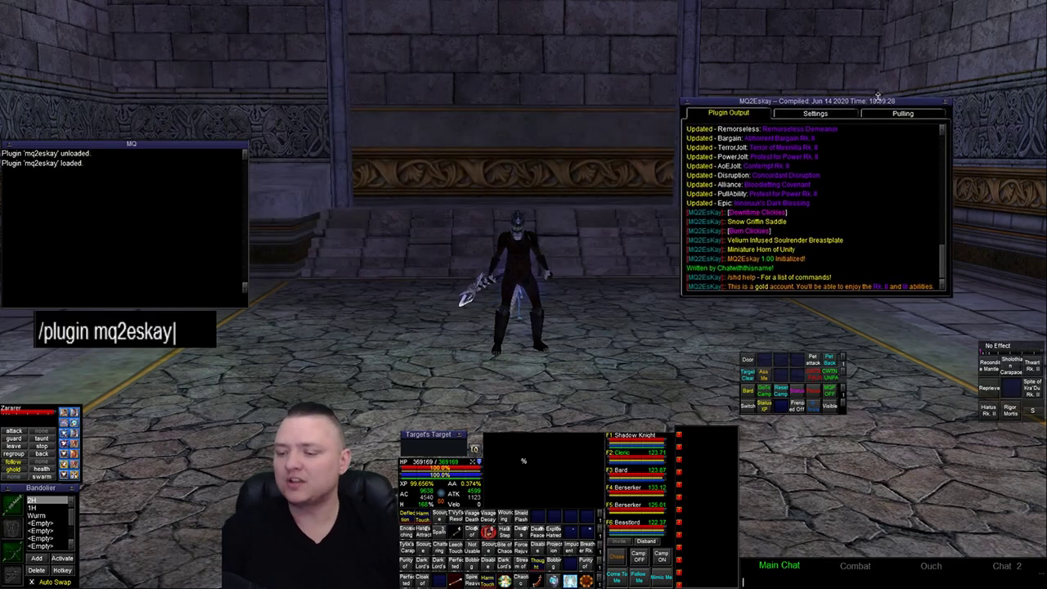
type("unload")
key("Return")
key("Up")
key("Up")
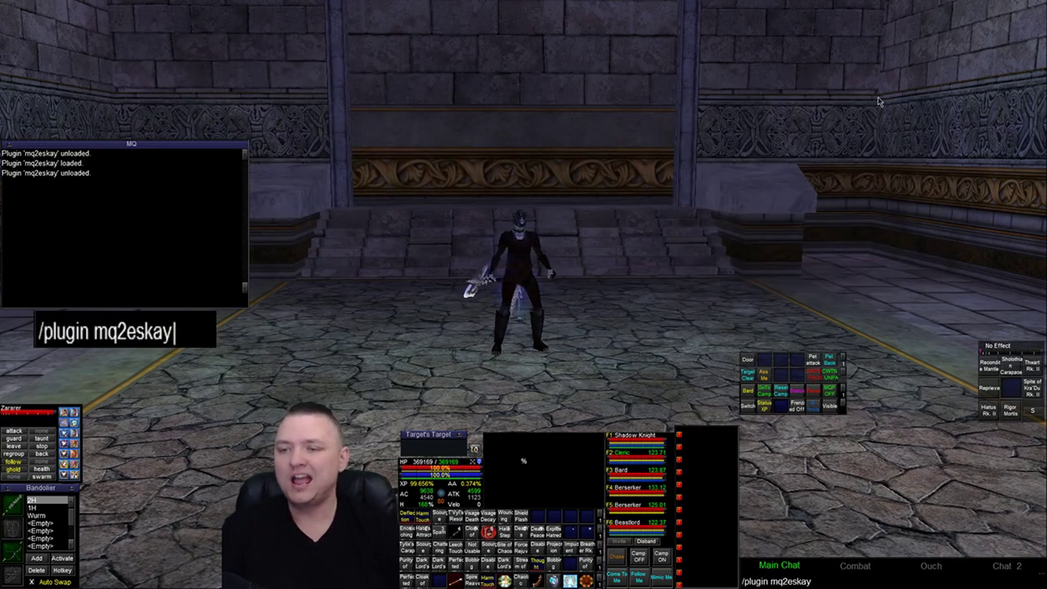
key("Return")
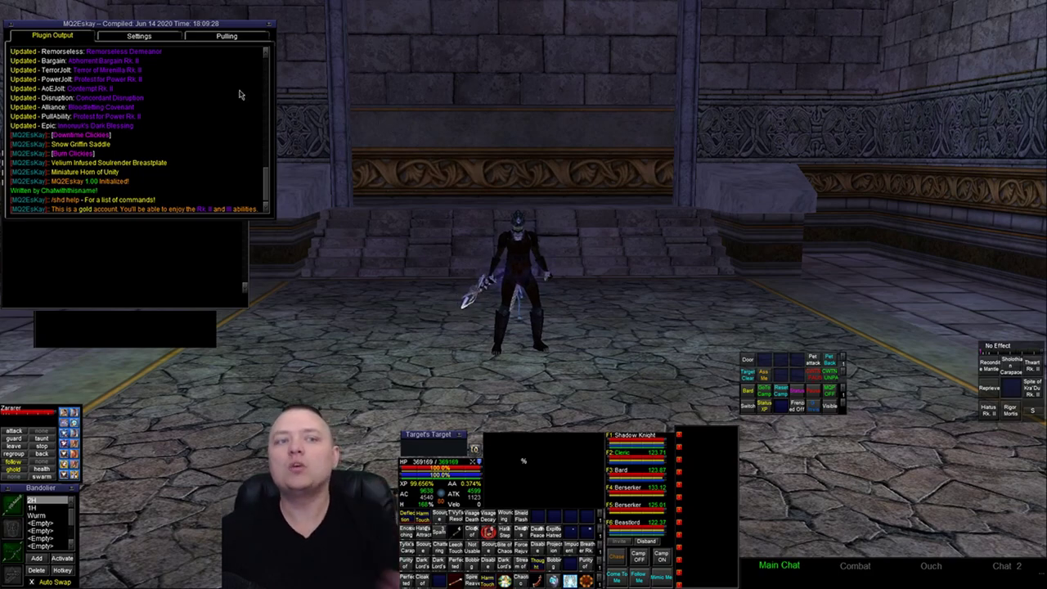
left_click_drag(190, 25, 960, 4)
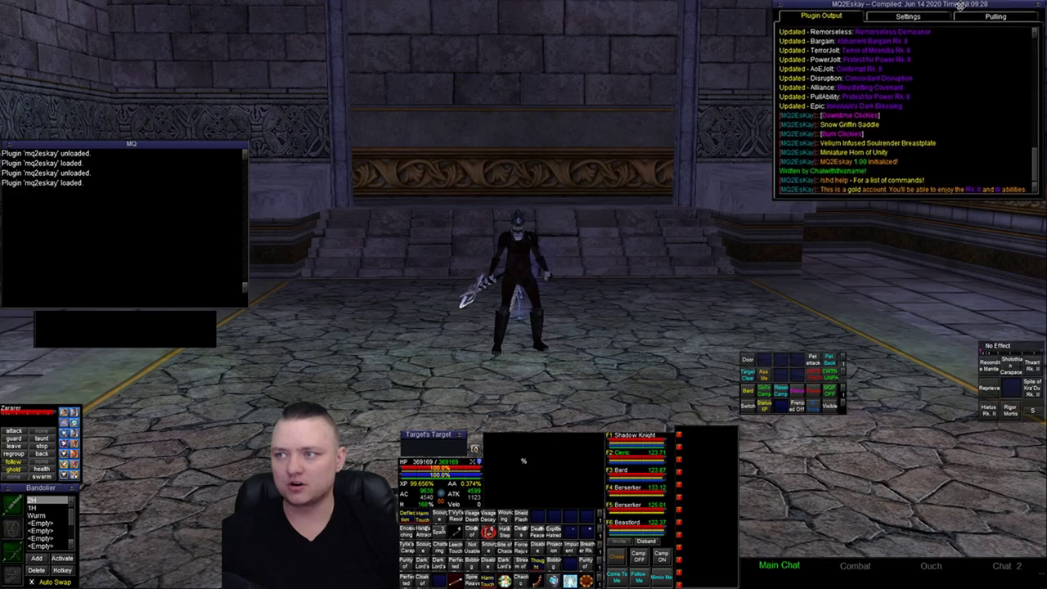
Close the MQ2Eskay window, reopen it with /shd show, then unload and reload the plugin
left_click(1038, 8)
type("/")
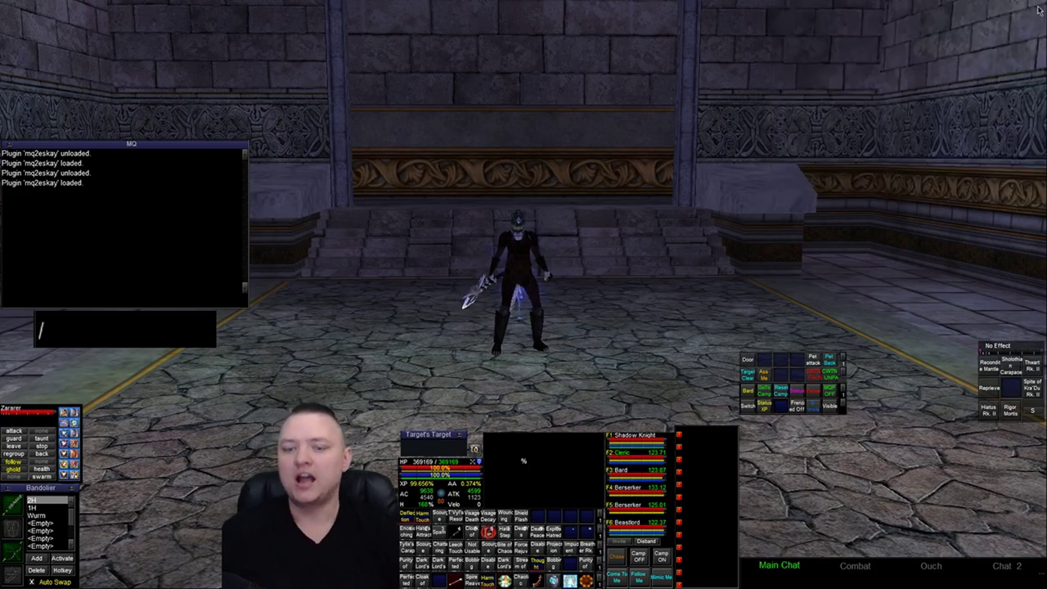
type("shd show")
key("Return")
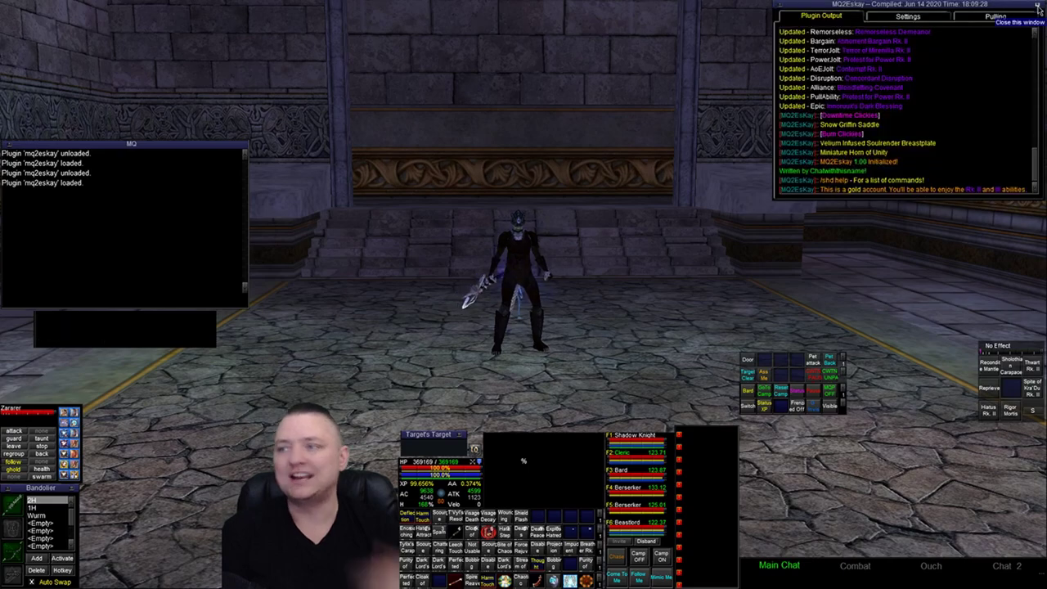
key("Up")
key("Up")
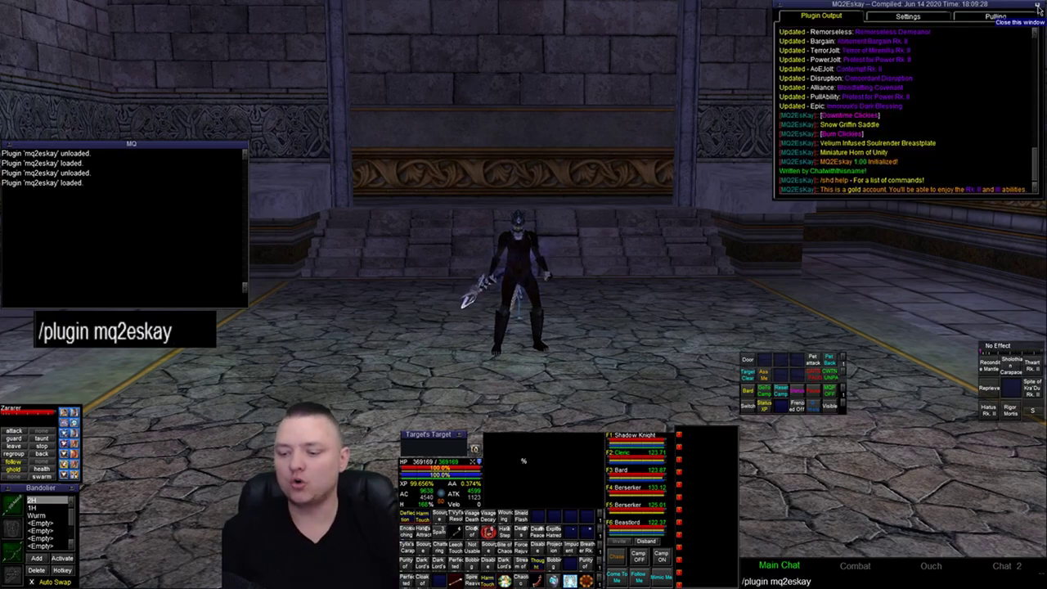
key("Return")
key("Up")
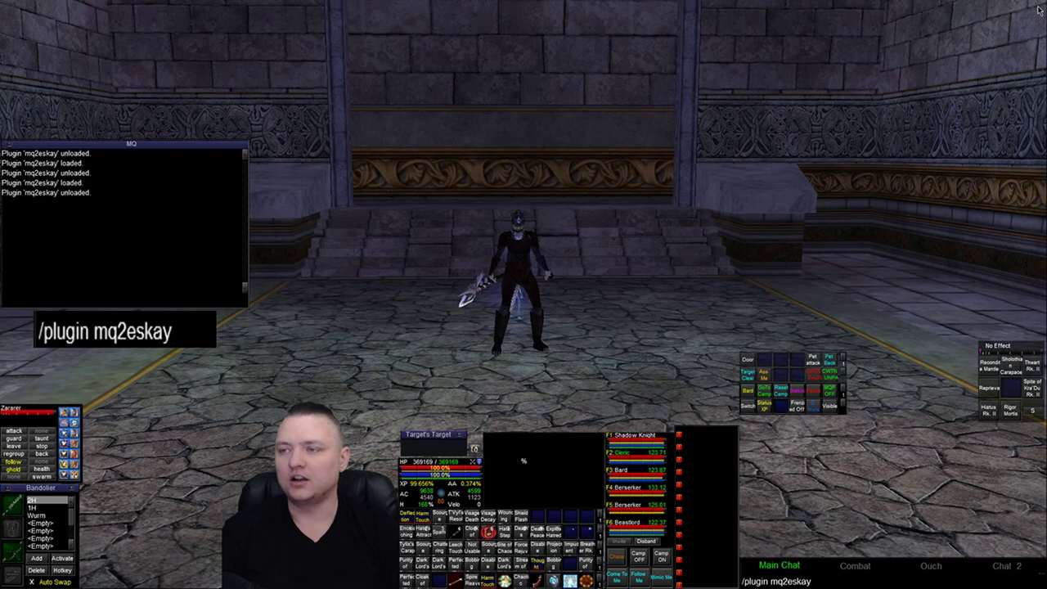
key("Return")
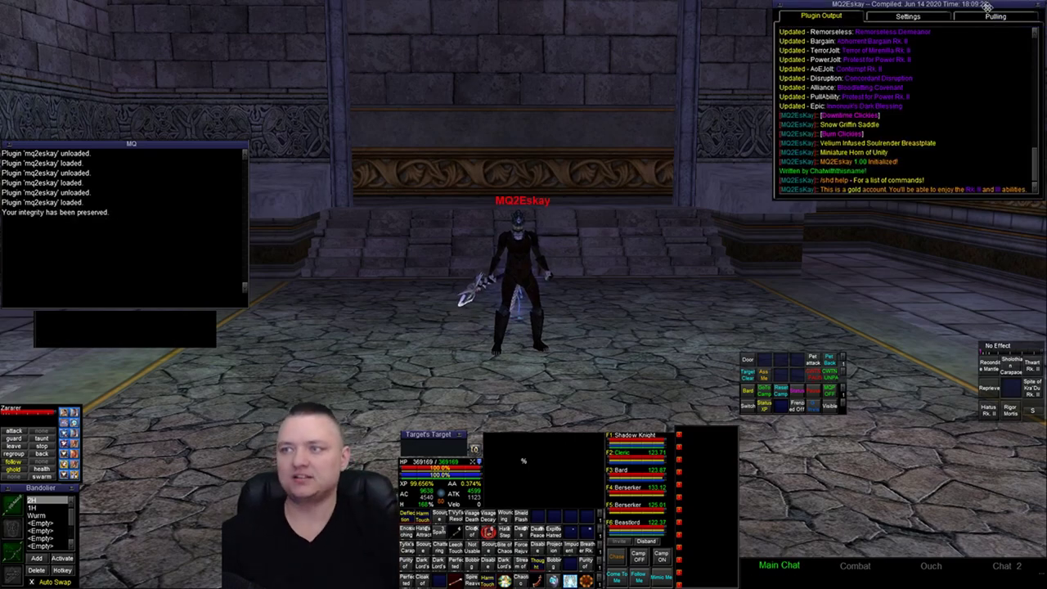
Place the MQ2Eskay window at the top-left, make it taller, and set the MQ log beneath it
left_click_drag(987, 6, 215, 6)
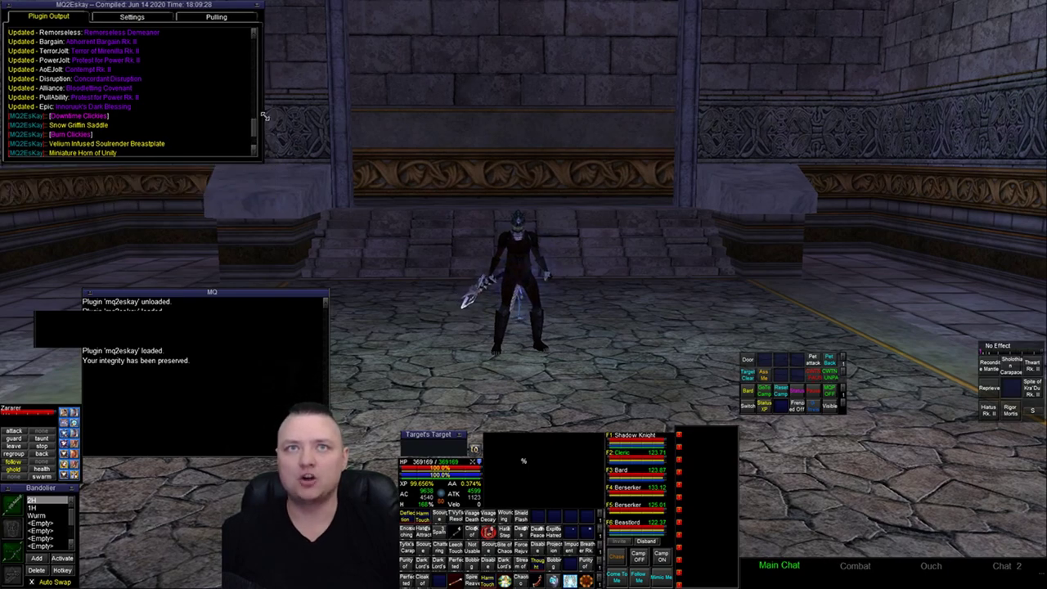
left_click_drag(274, 200, 278, 123)
left_click_drag(259, 292, 177, 131)
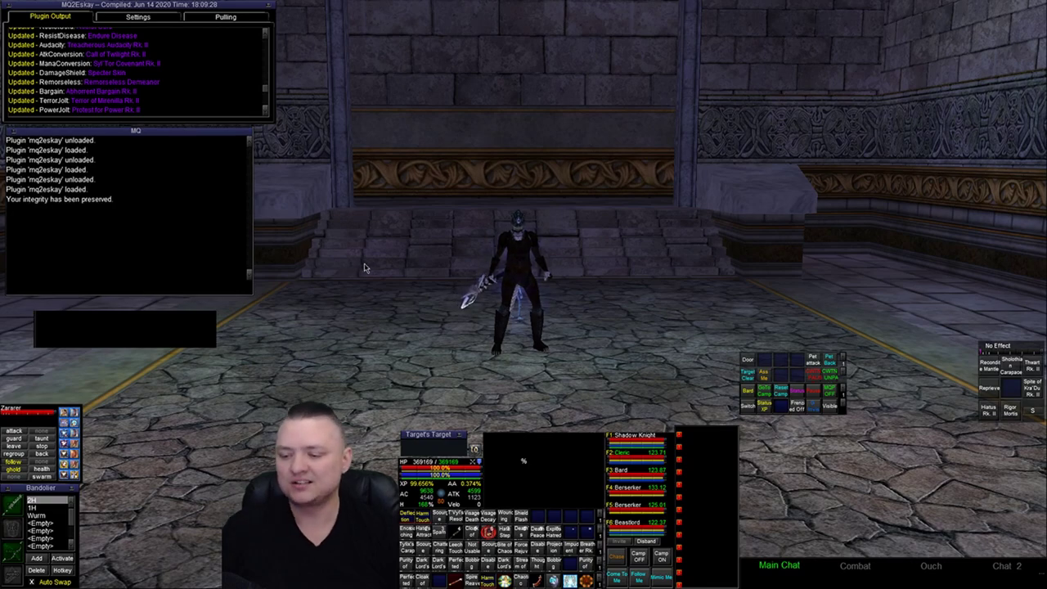
type("reload")
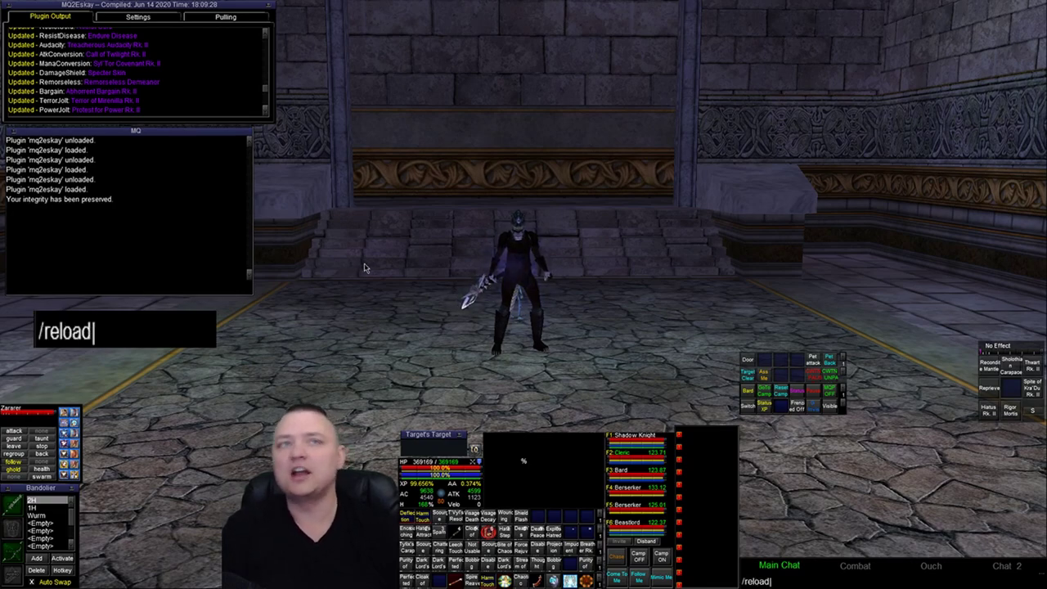
key("BackSpace")
key("BackSpace")
key("BackSpace")
key("BackSpace")
key("BackSpace")
key("BackSpace")
type("loadks")
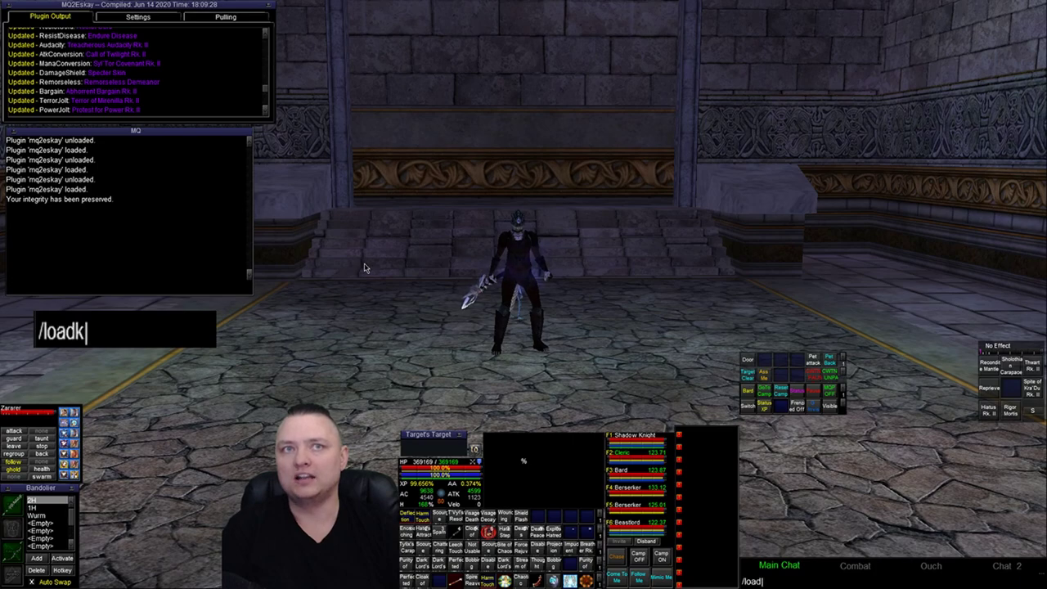
key("BackSpace")
key("BackSpace")
type("skin default")
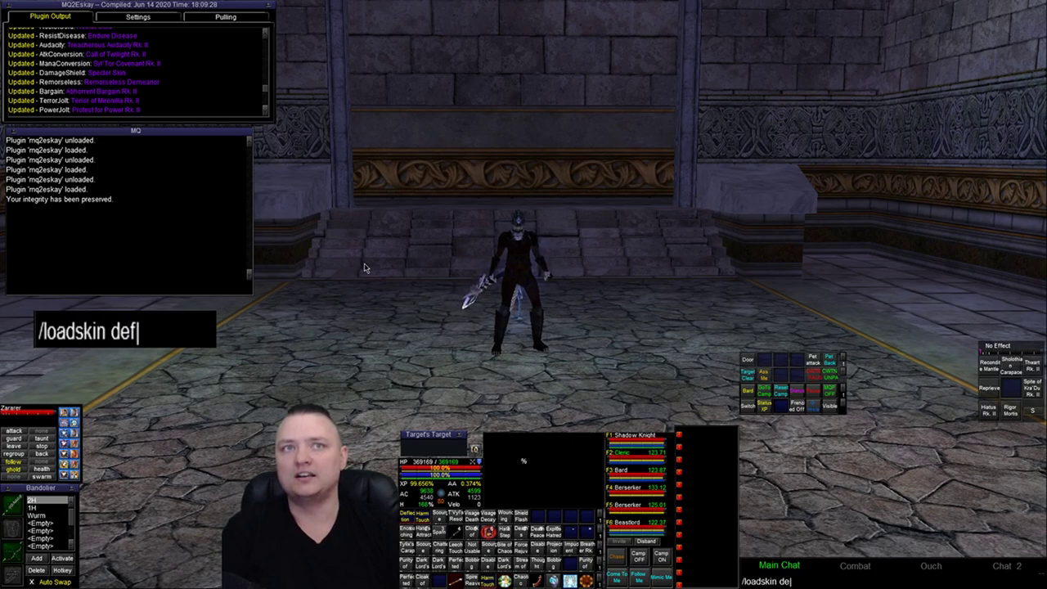
key("BackSpace")
key("BackSpace")
key("BackSpace")
key("BackSpace")
key("BackSpace")
key("BackSpace")
key("BackSpace")
key("BackSpace")
key("BackSpace")
key("BackSpace")
key("BackSpace")
key("BackSpace")
key("BackSpace")
key("BackSpace")
key("BackSpace")
key("BackSpace")
key("BackSpace")
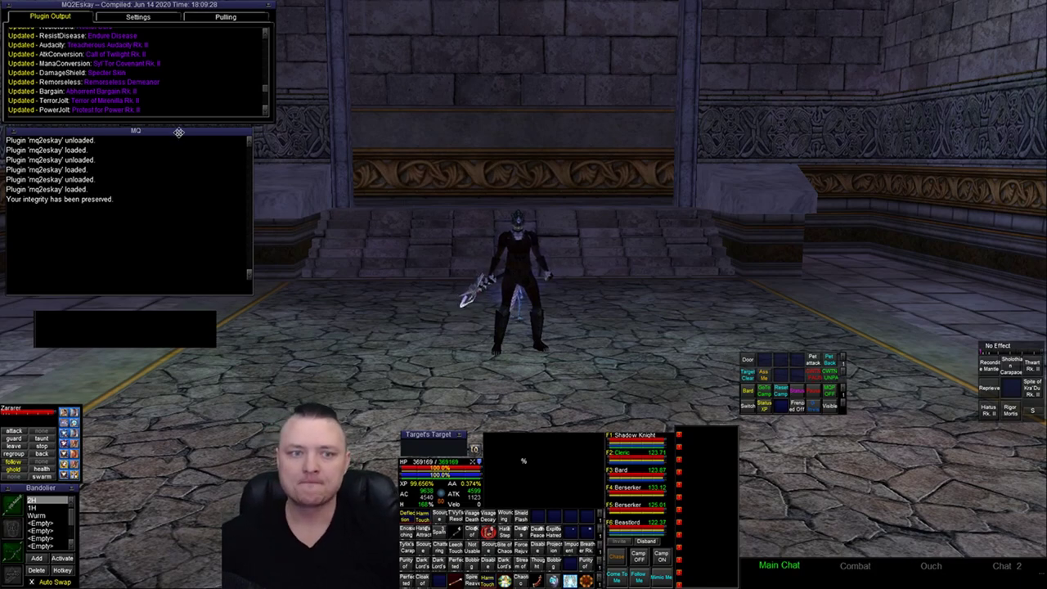
Move the MQ log to the bottom-left, then enlarge the Plugin Output window and centre it
left_click_drag(178, 131, 298, 411)
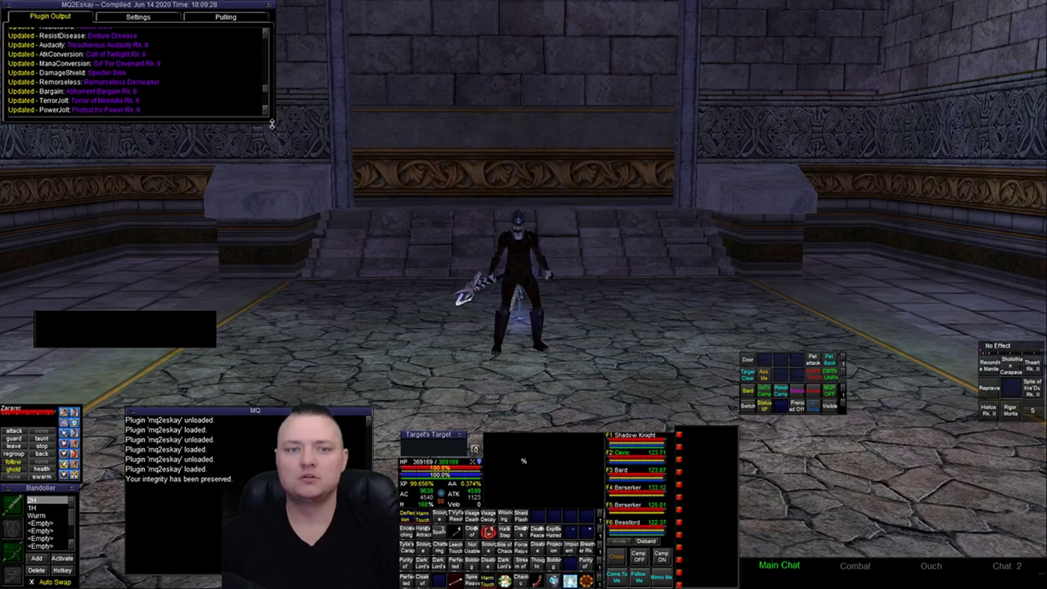
left_click_drag(319, 232, 323, 271)
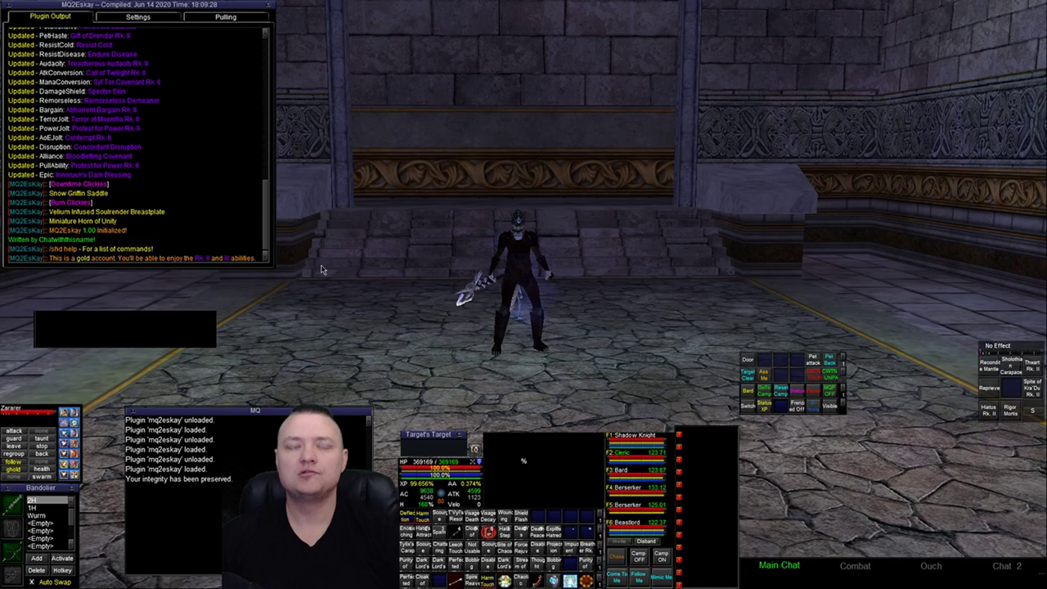
left_click_drag(160, 7, 403, 105)
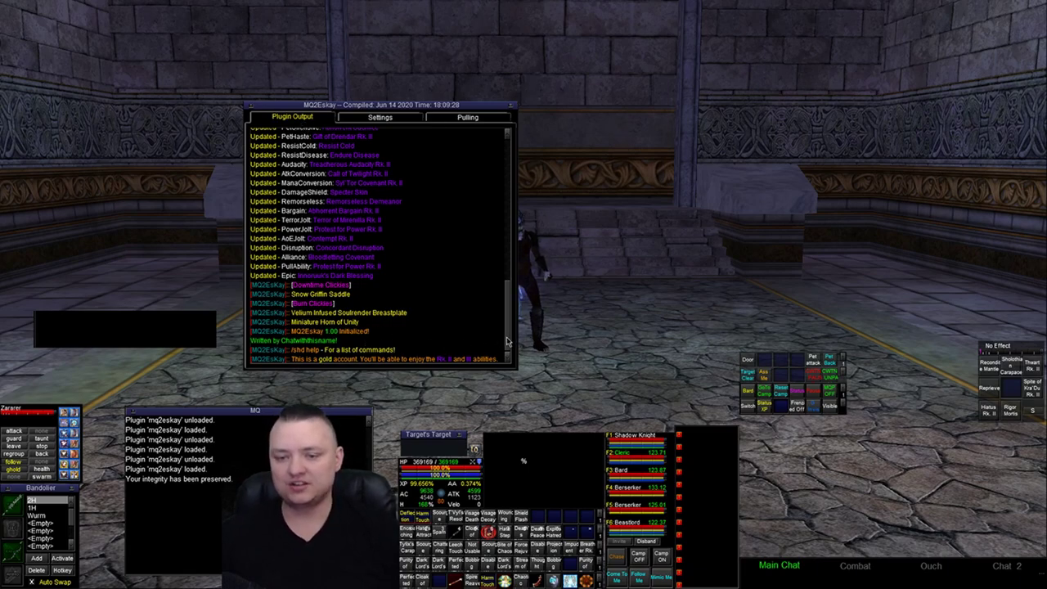
left_click_drag(506, 340, 514, 360)
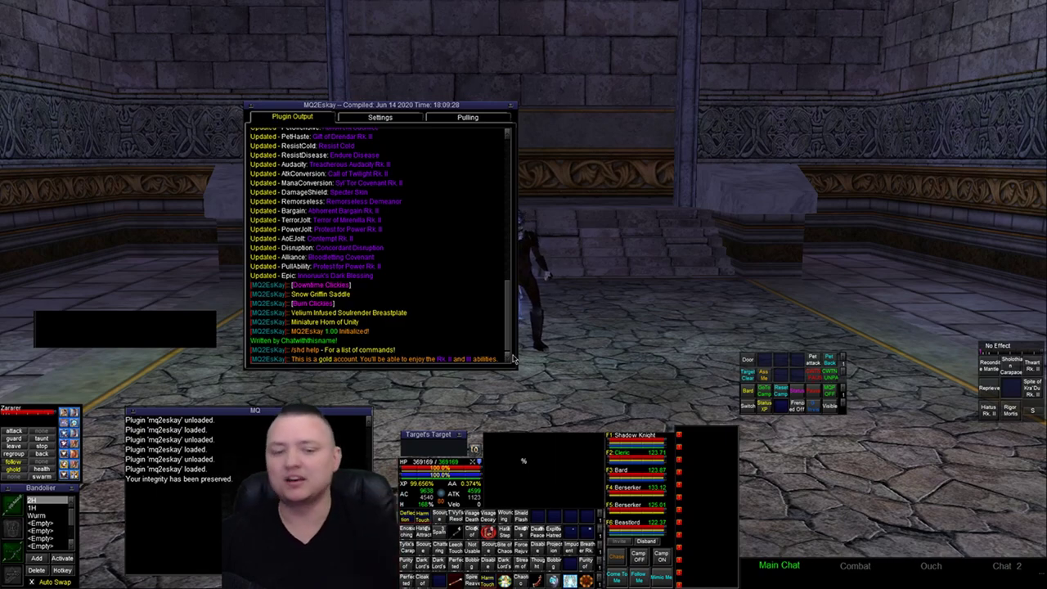
Run /shd missing and /shd showsettings to check for gaps and list every setting's On/Off value
type("/shd missing")
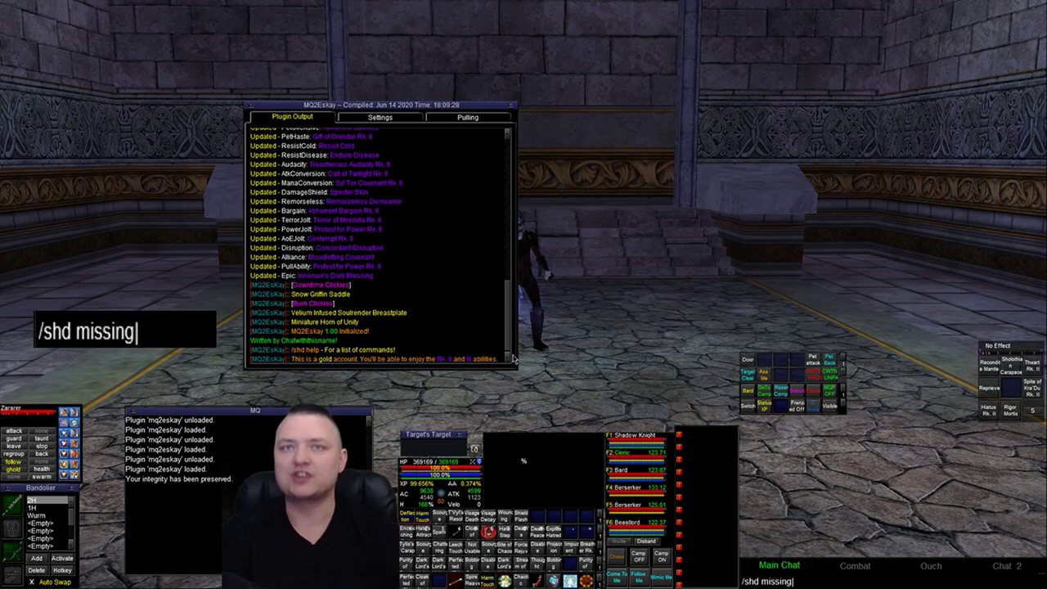
key("Return")
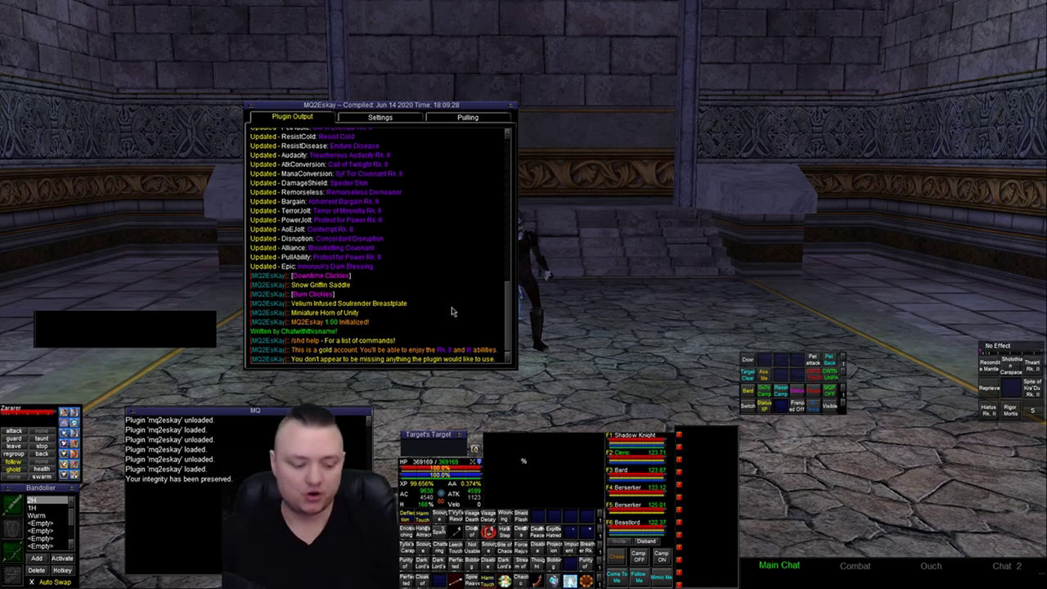
type("/shd show")
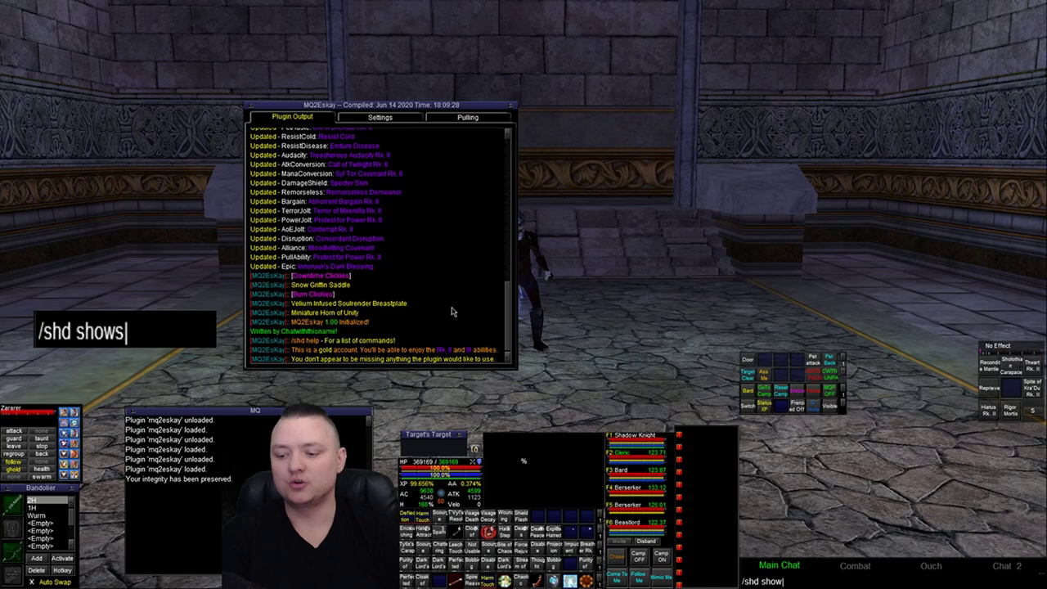
type("settings")
key("Return")
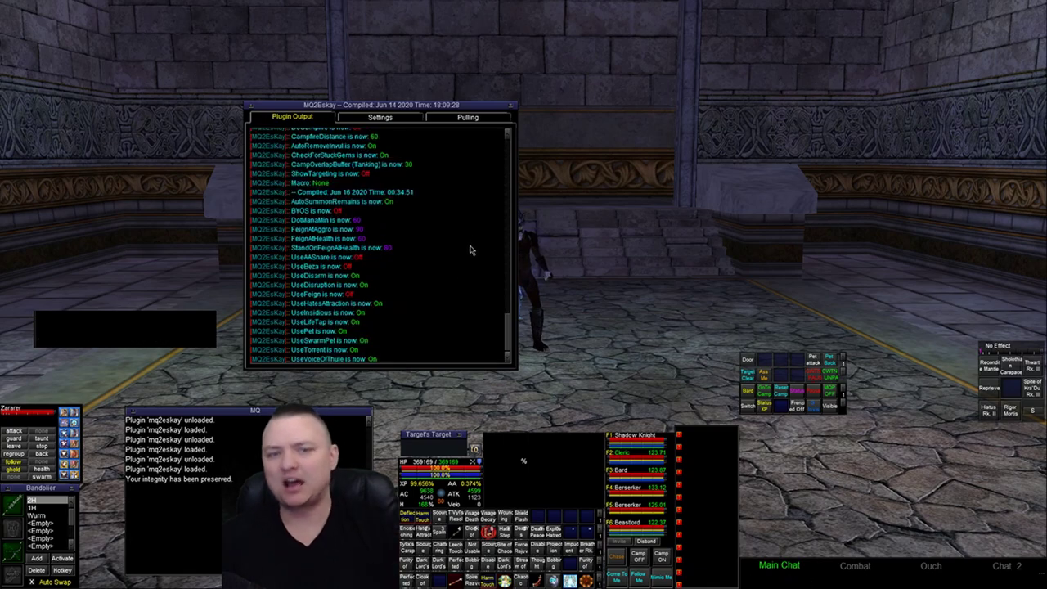
left_click_drag(507, 333, 506, 291)
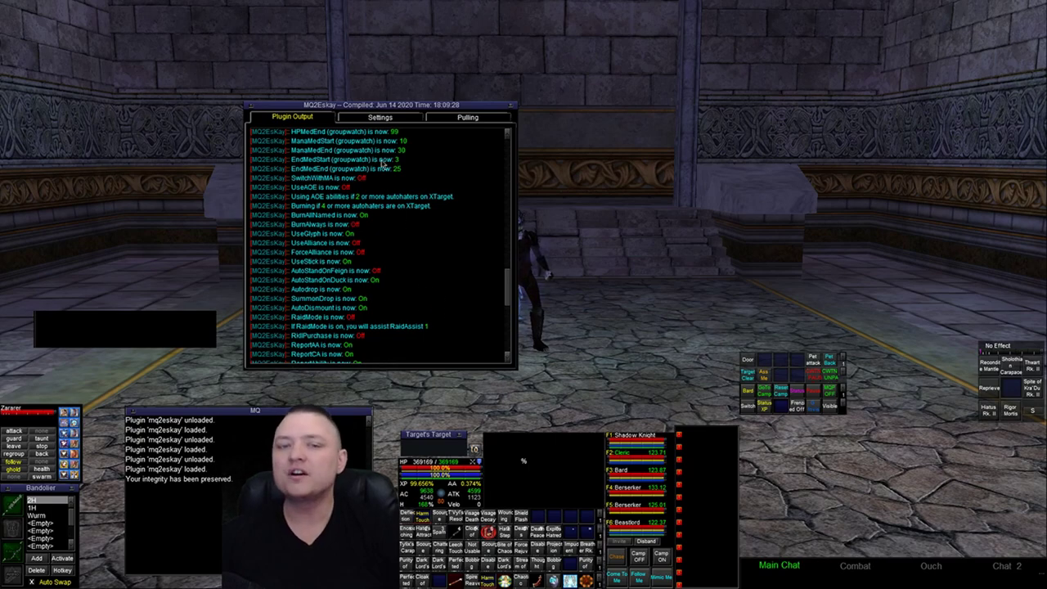
Widen the MQ2Eskay window from its Settings tab, then scroll the Plugin Output log down to CampfireDistance 60
left_click(384, 119)
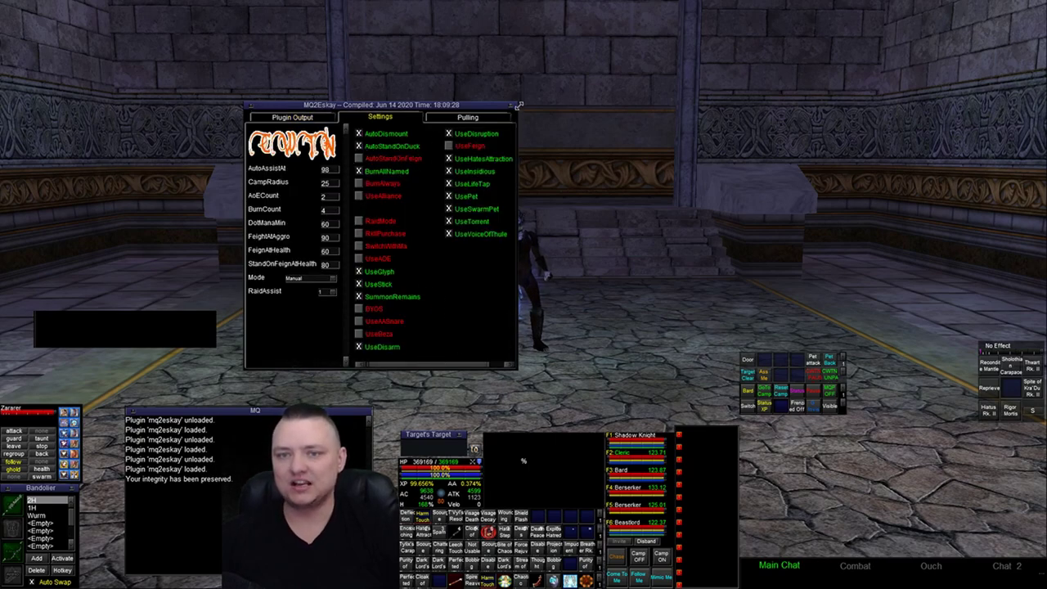
left_click_drag(517, 105, 594, 108)
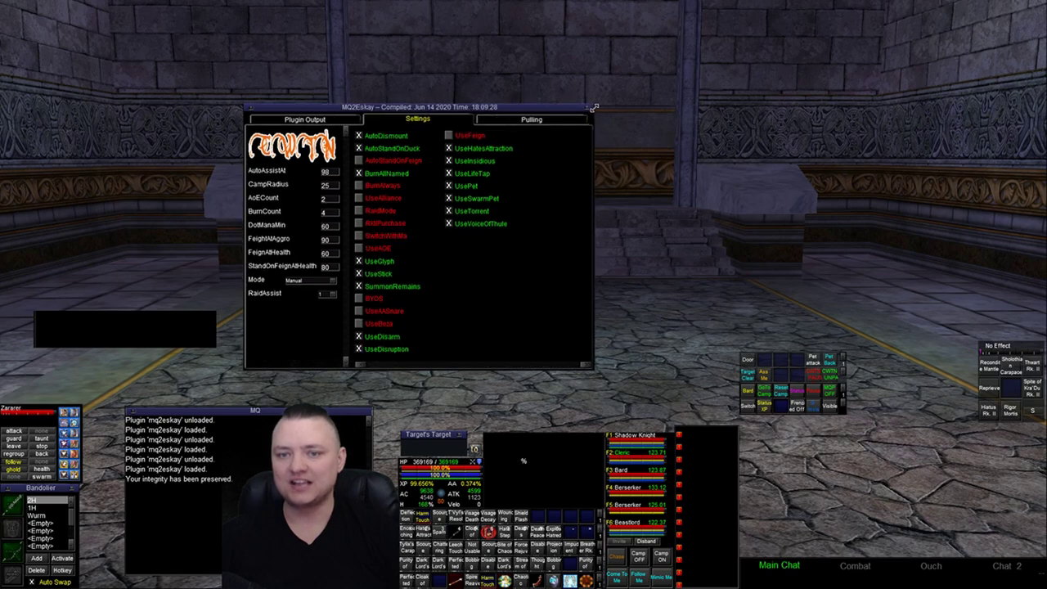
left_click(293, 125)
scroll(456, 274, "down", 3)
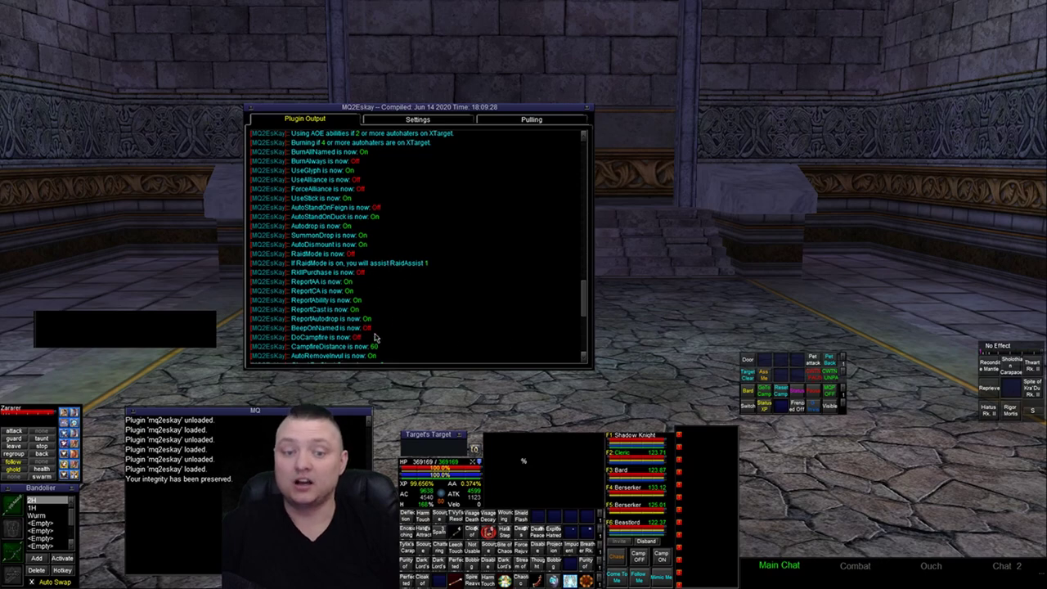
scroll(425, 336, "down", 5)
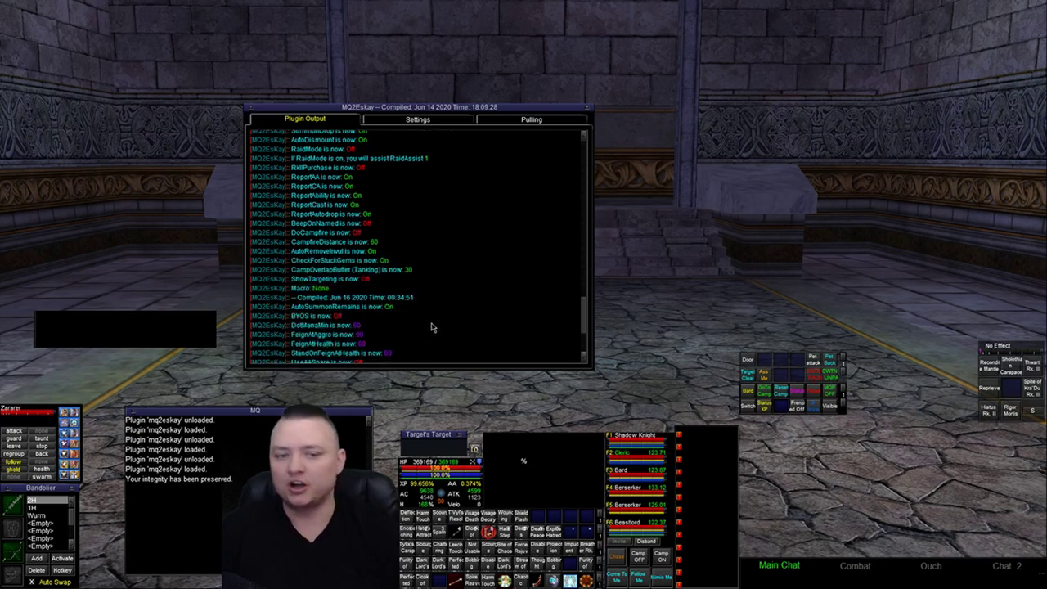